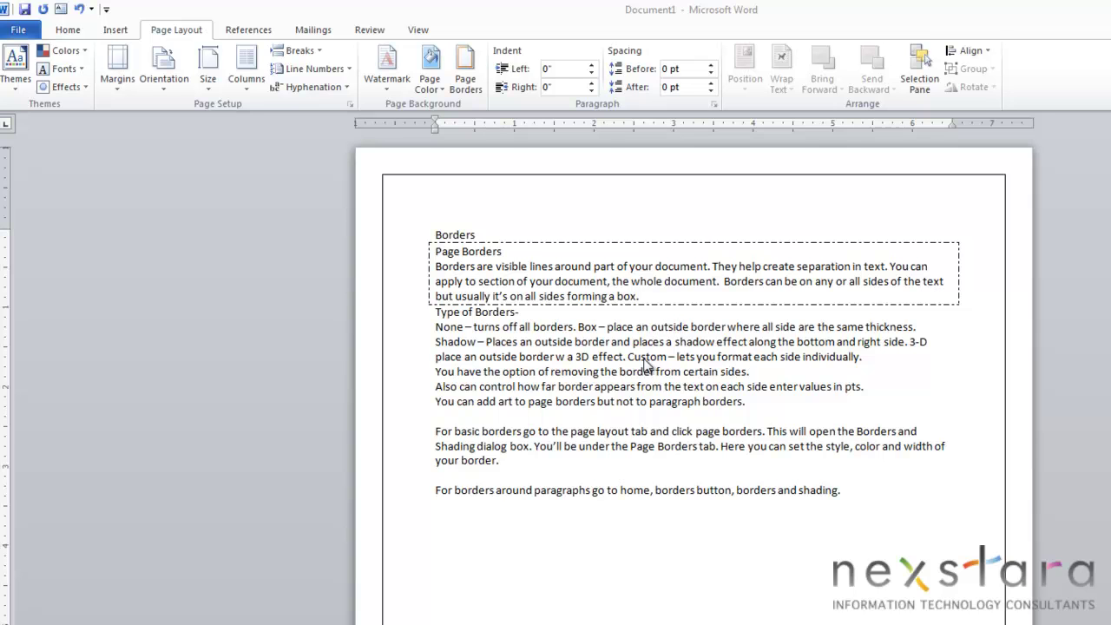
Select the 'For basic borders' paragraph and open the Borders dropdown on the Home tab
{"action": "triple_click", "coordinate": [481, 457]}
{"action": "left_click", "coordinate": [521, 460]}
{"action": "left_click_drag", "start_coordinate": [521, 459], "coordinate": [434, 430]}
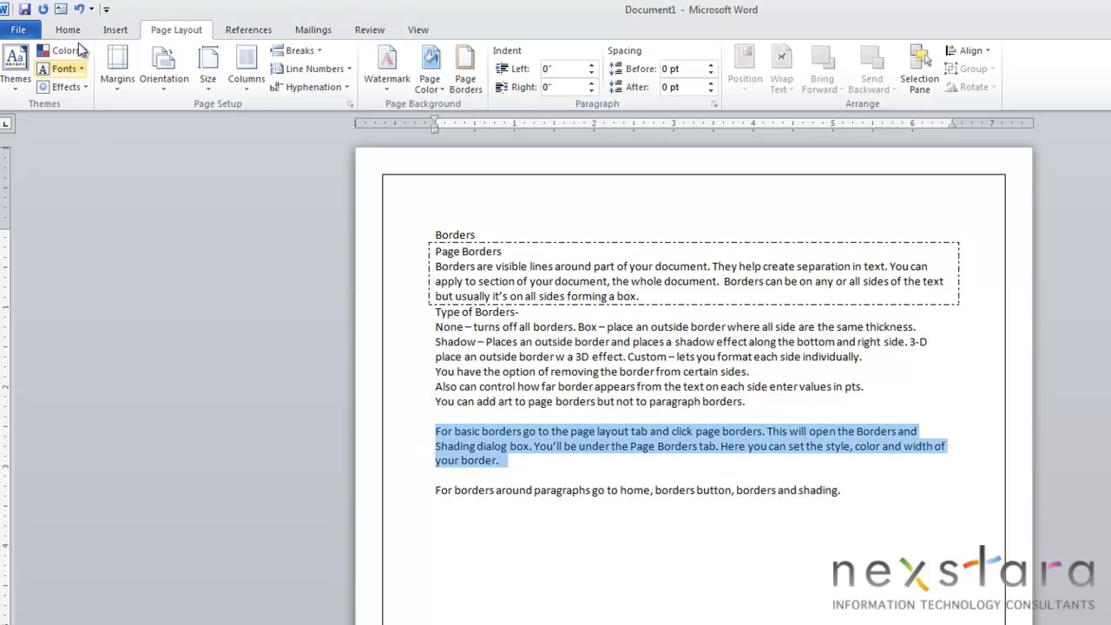
{"action": "left_click", "coordinate": [70, 30]}
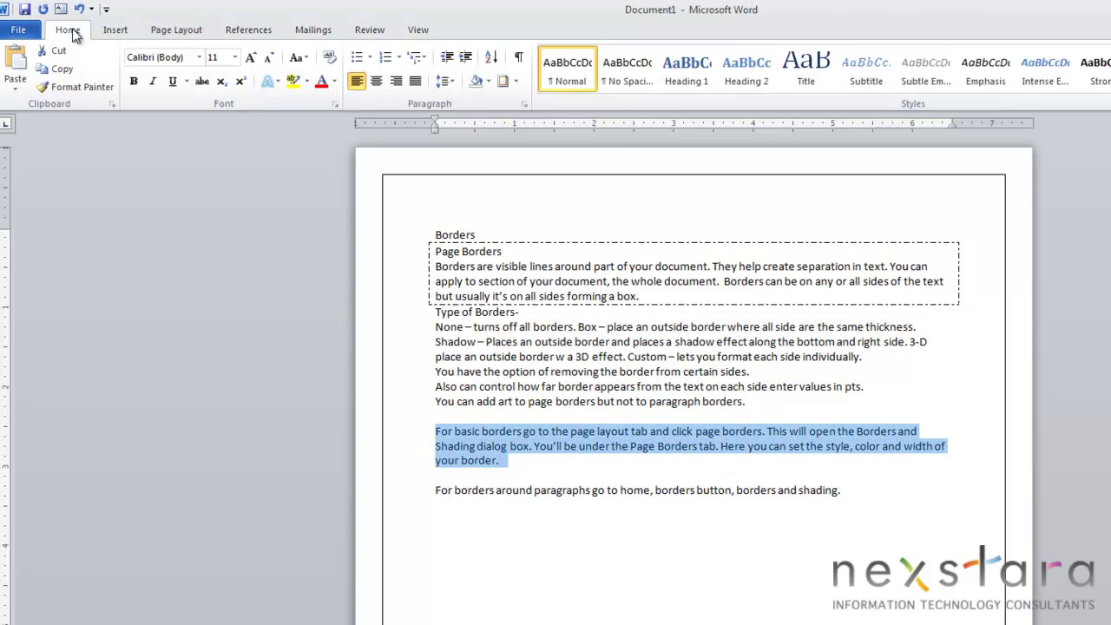
{"action": "left_click", "coordinate": [516, 81]}
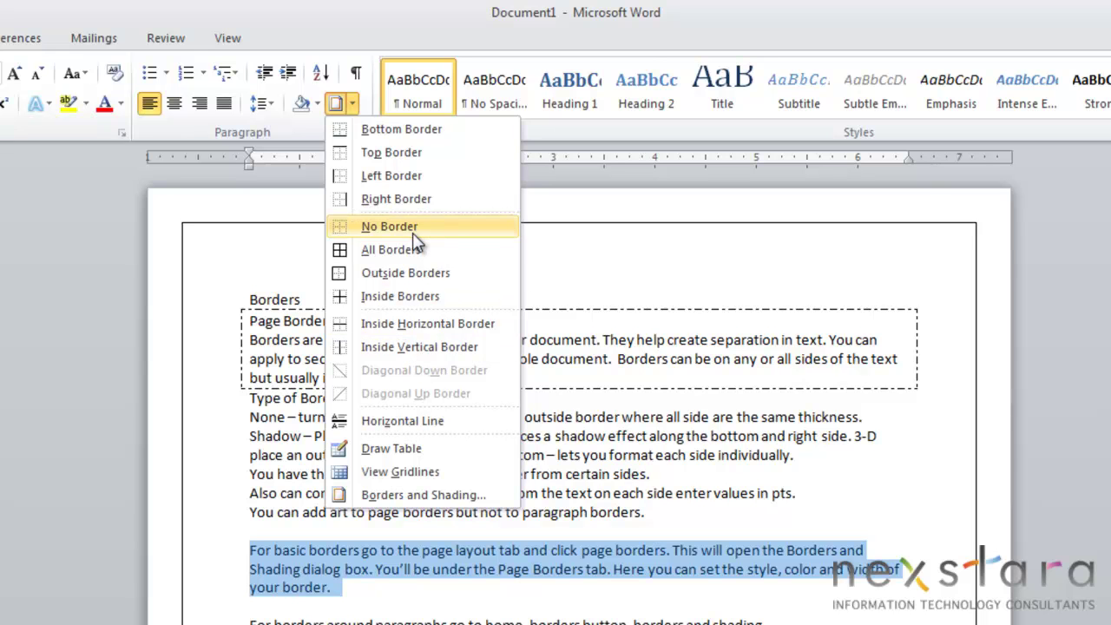
In Borders and Shading, preview the Box, Shadow, 3-D and Custom settings, then settle on Box
{"action": "left_click", "coordinate": [408, 494]}
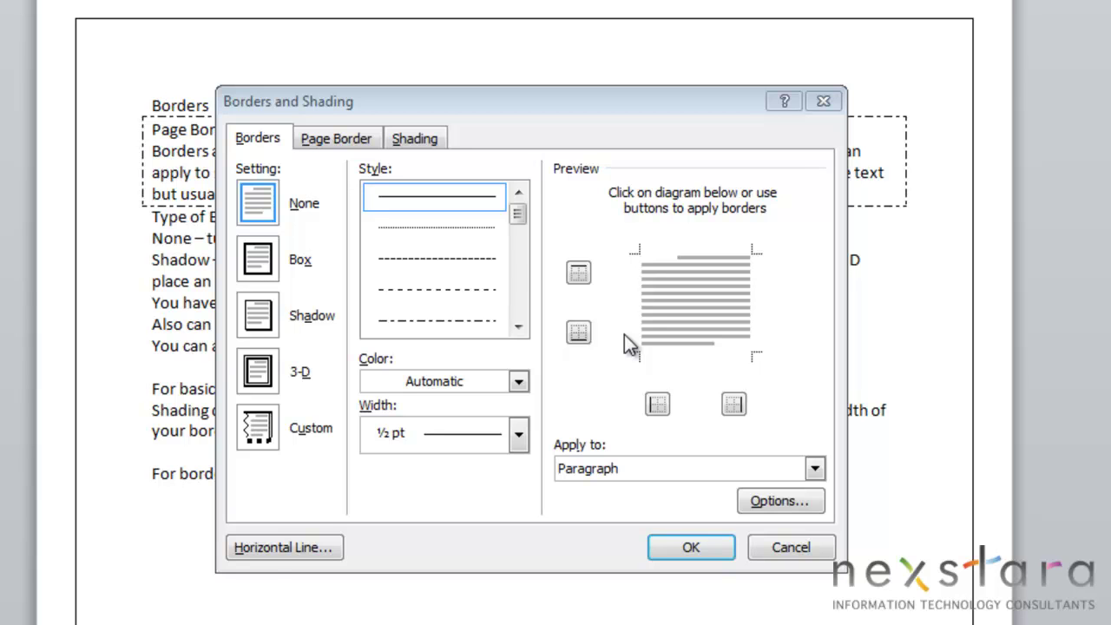
{"action": "left_click", "coordinate": [258, 260]}
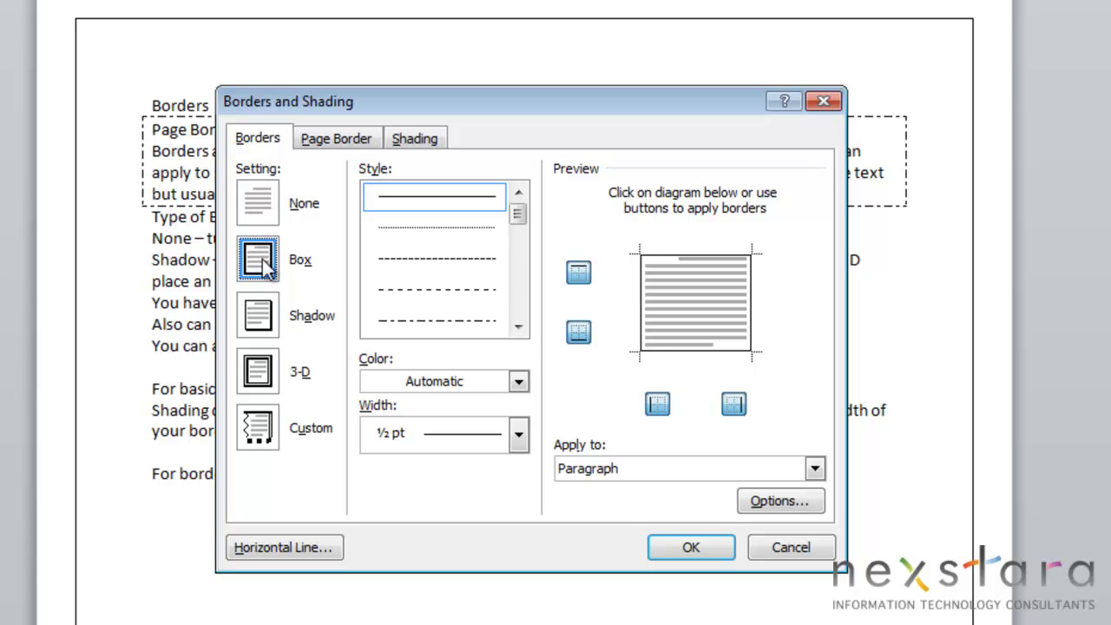
{"action": "left_click", "coordinate": [258, 317]}
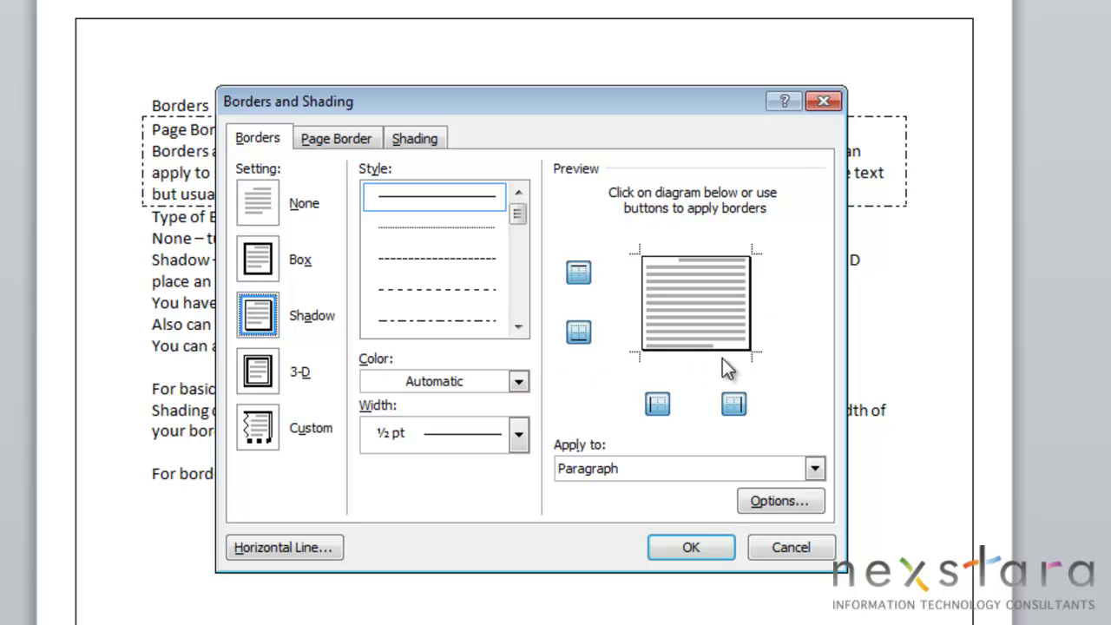
{"action": "left_click", "coordinate": [253, 372]}
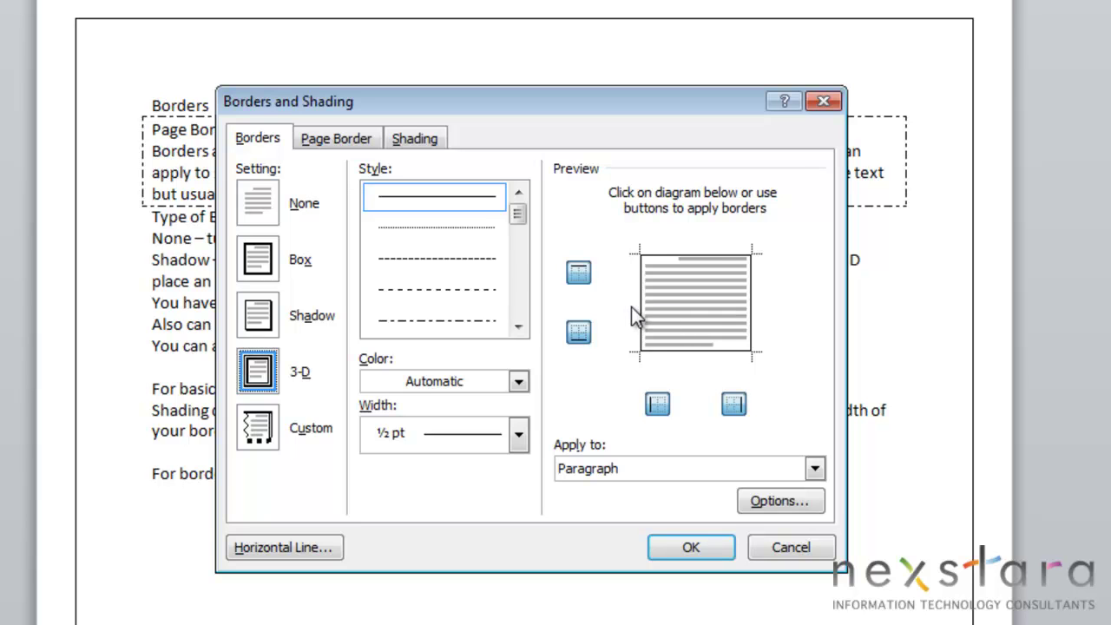
{"action": "left_click", "coordinate": [259, 430]}
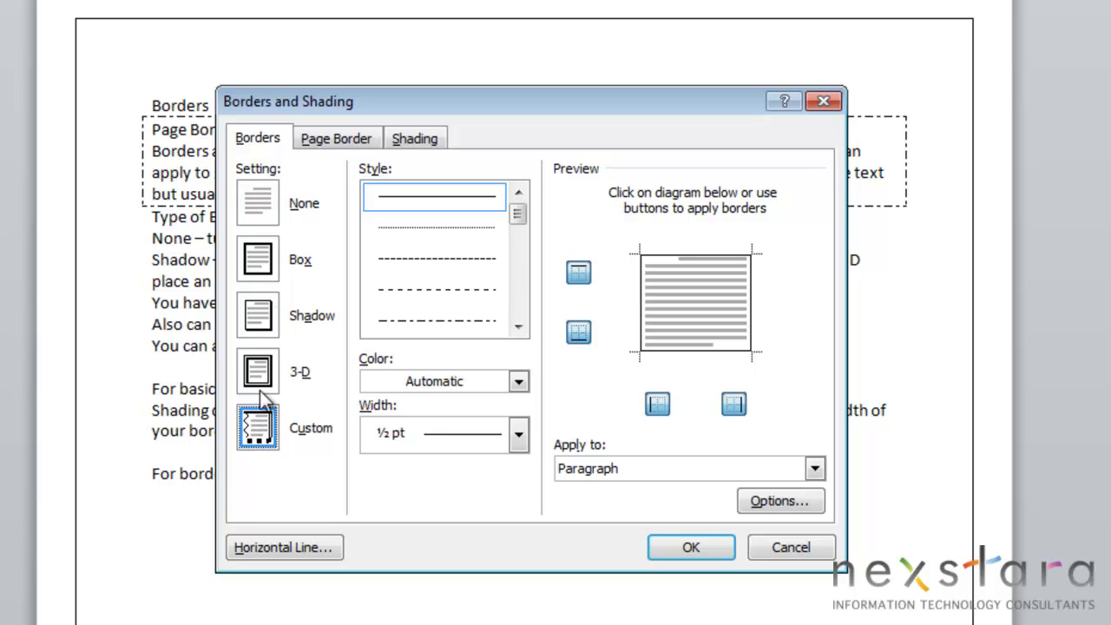
{"action": "left_click", "coordinate": [270, 267]}
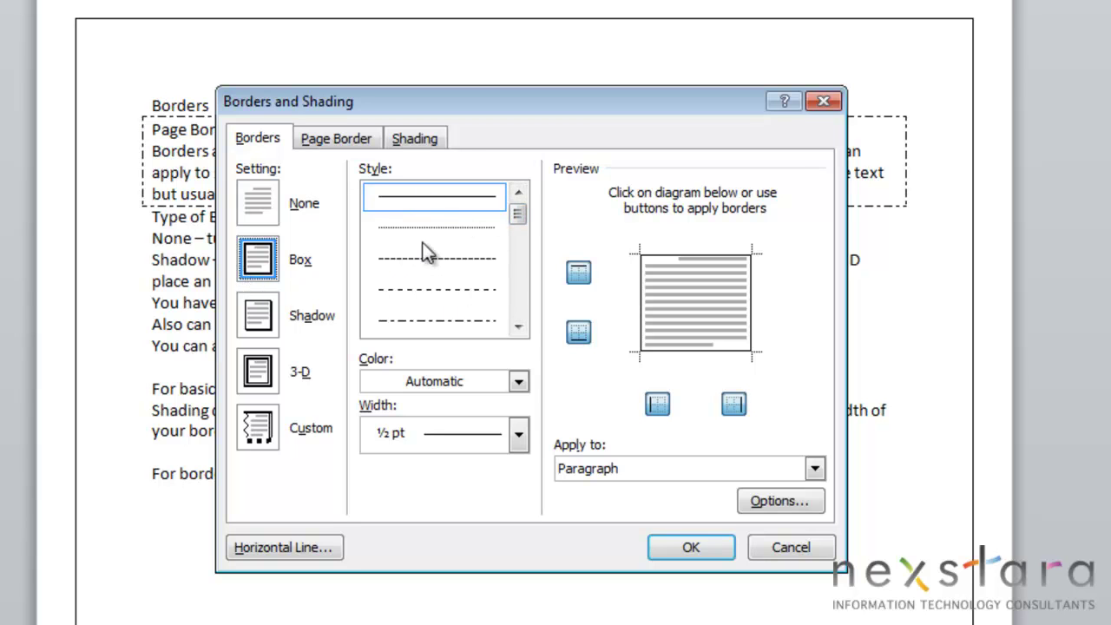
Give the box border the wavy line style, dark orange colour and ¾ pt width
{"action": "scroll", "coordinate": [449, 241], "scroll_direction": "down", "scroll_amount": 1}
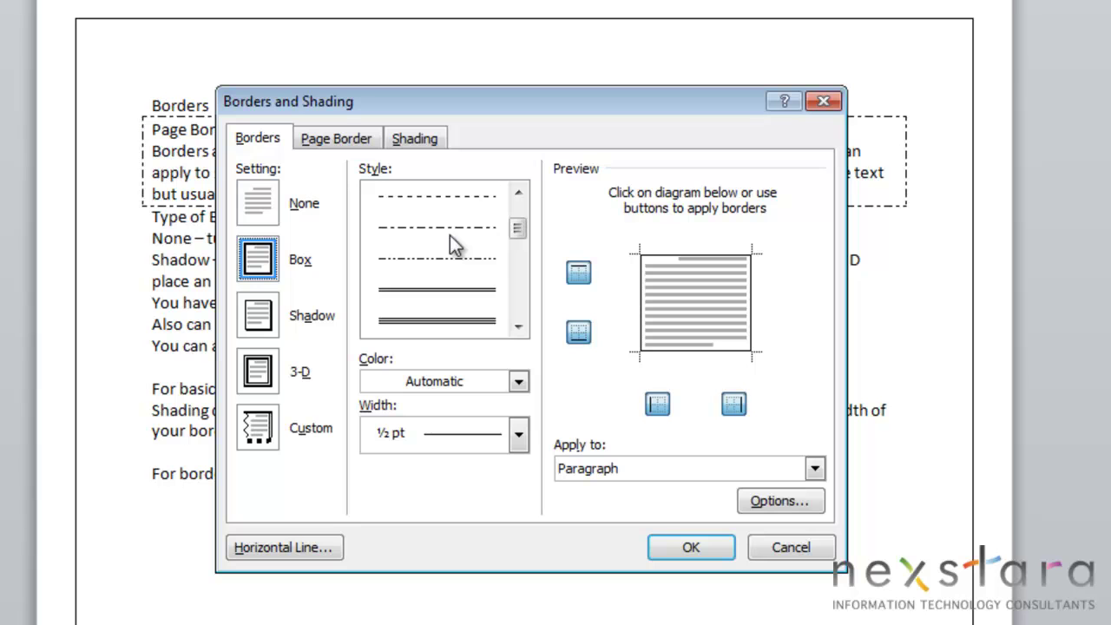
{"action": "scroll", "coordinate": [447, 260], "scroll_direction": "down", "scroll_amount": 2}
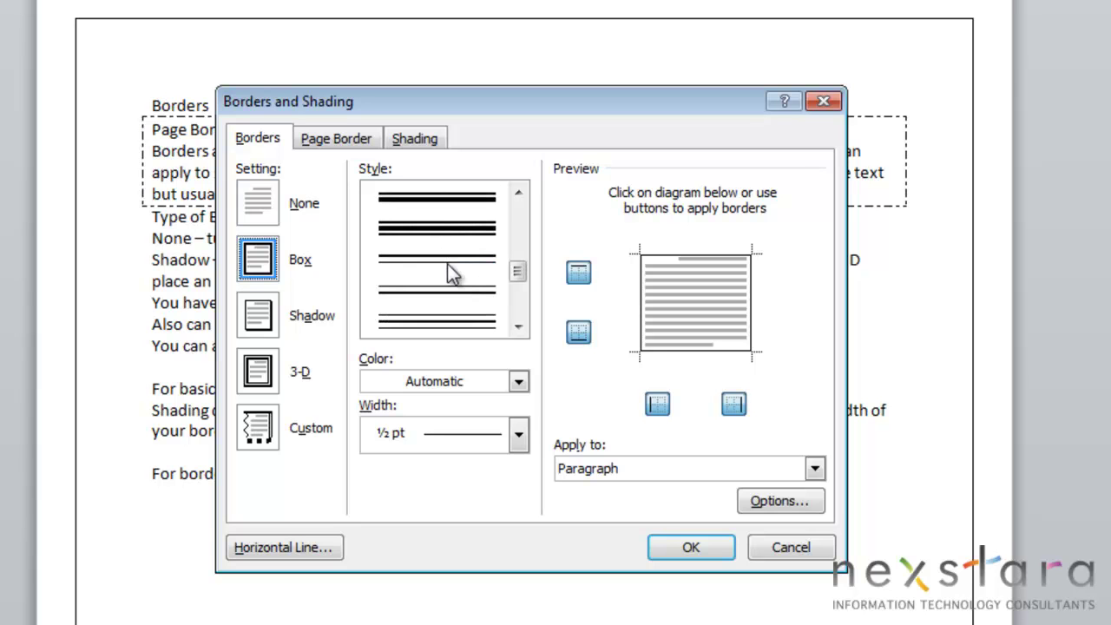
{"action": "scroll", "coordinate": [447, 263], "scroll_direction": "down", "scroll_amount": 2}
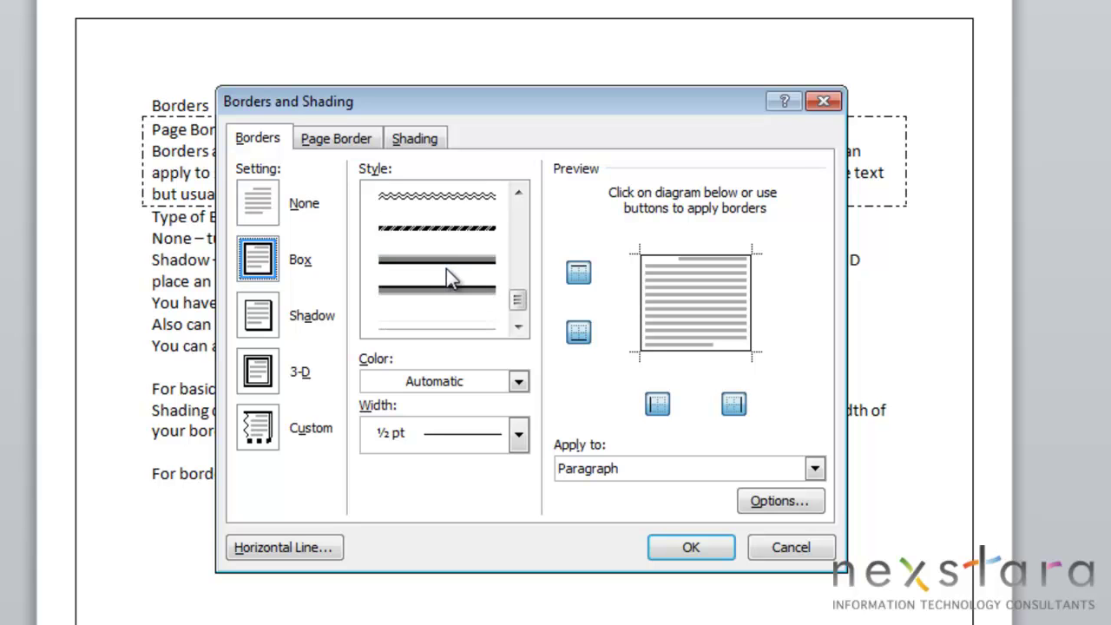
{"action": "left_click", "coordinate": [425, 196]}
{"action": "left_click", "coordinate": [518, 385]}
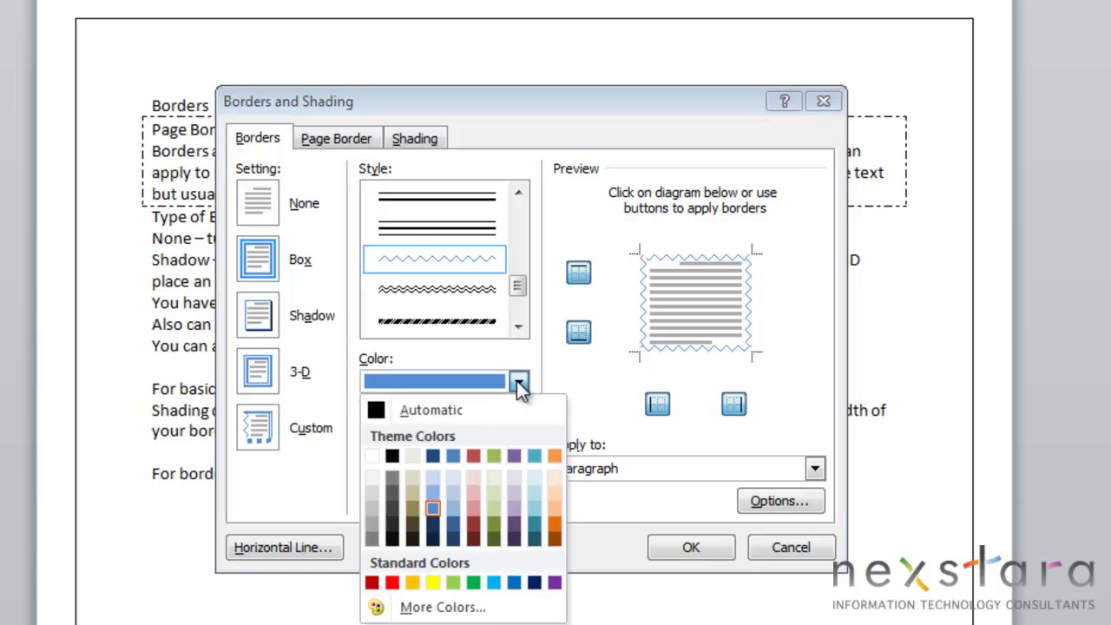
{"action": "left_click", "coordinate": [540, 521]}
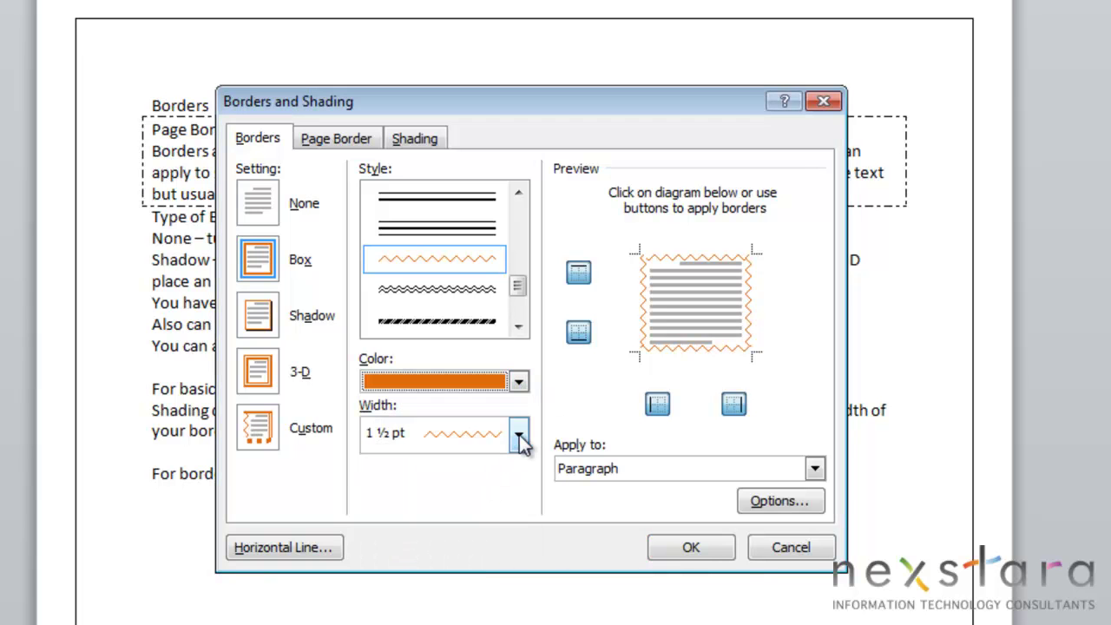
{"action": "left_click", "coordinate": [518, 439]}
{"action": "left_click", "coordinate": [513, 465]}
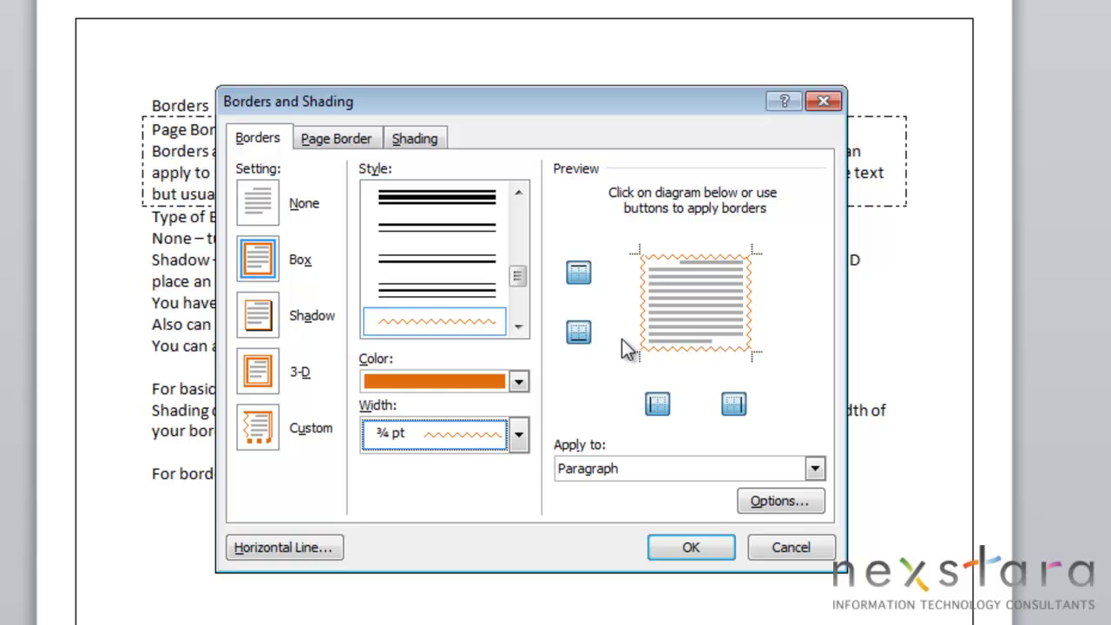
Toggle the border sides so the left edge is removed from the paragraph border
{"action": "left_click", "coordinate": [580, 276]}
{"action": "left_click", "coordinate": [580, 276]}
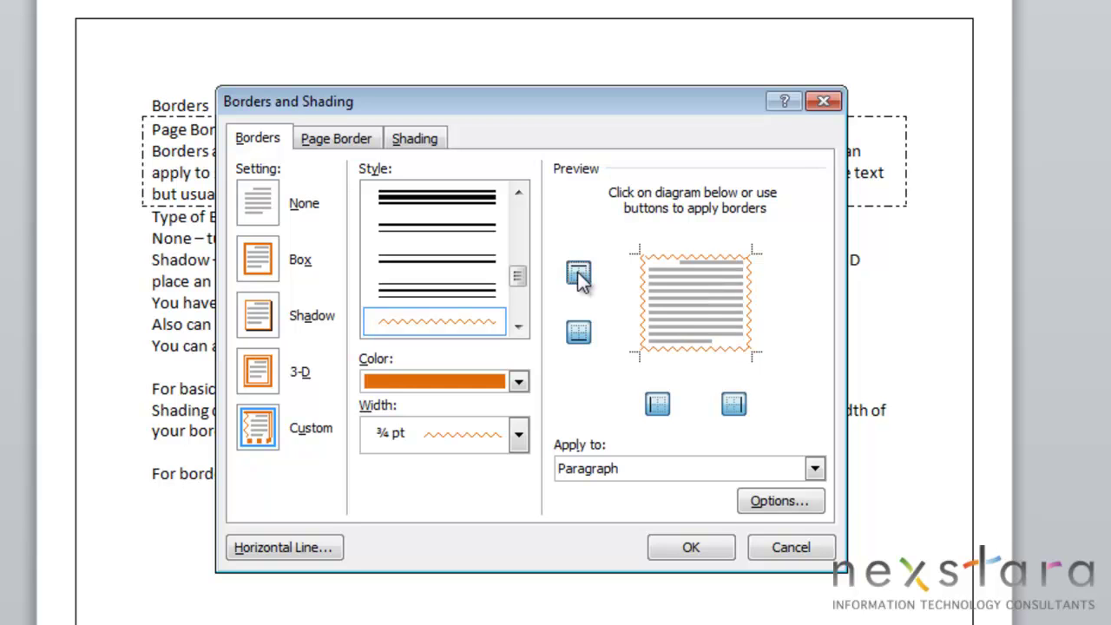
{"action": "left_click", "coordinate": [578, 331]}
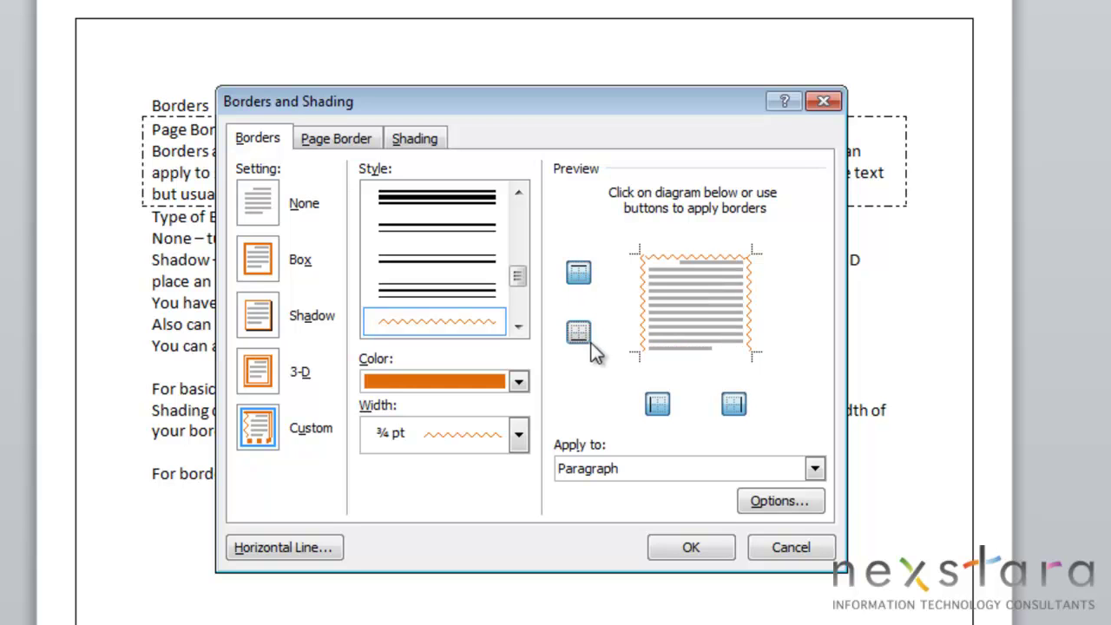
{"action": "left_click", "coordinate": [657, 404]}
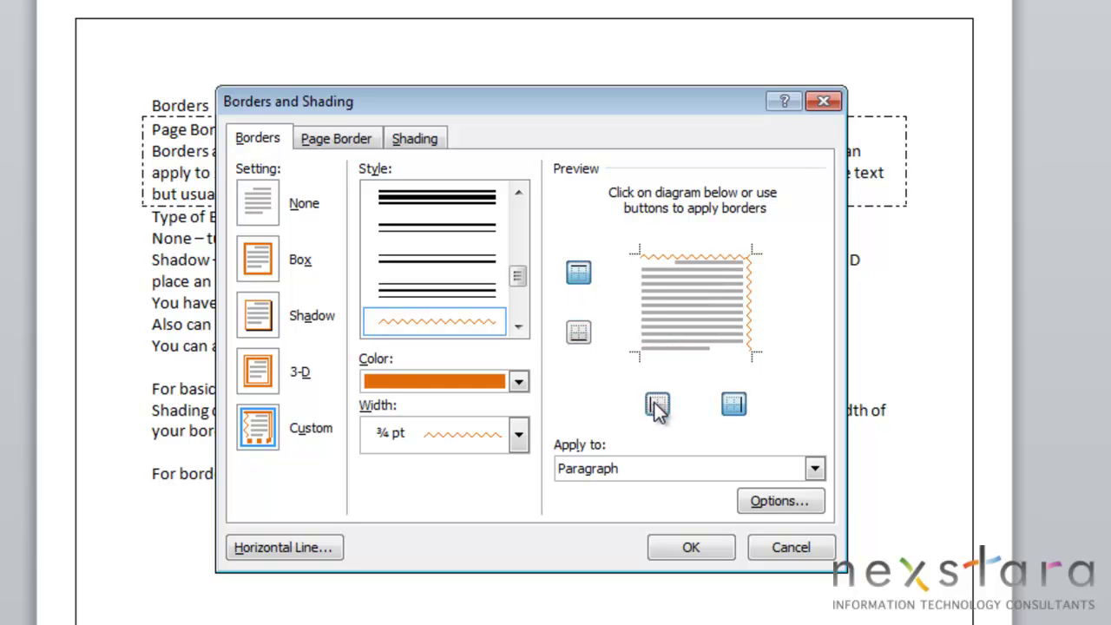
Set the border spacing from text to Top 4 pt, Bottom 5 pt, Left 9 pt, Right 12 pt
{"action": "left_click", "coordinate": [787, 507]}
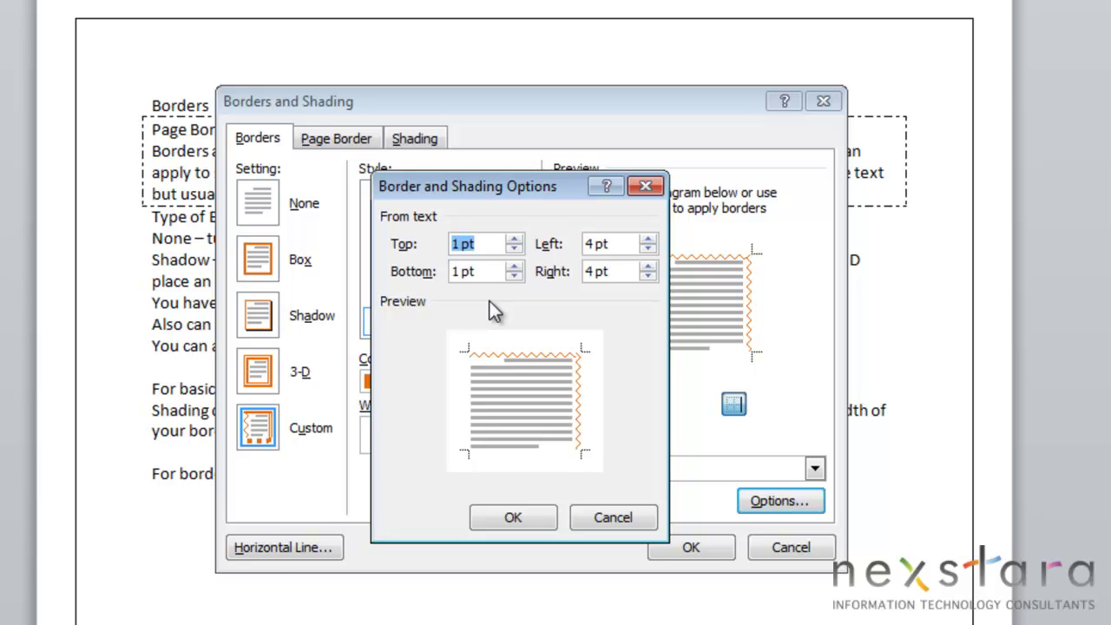
{"action": "left_click", "coordinate": [515, 240]}
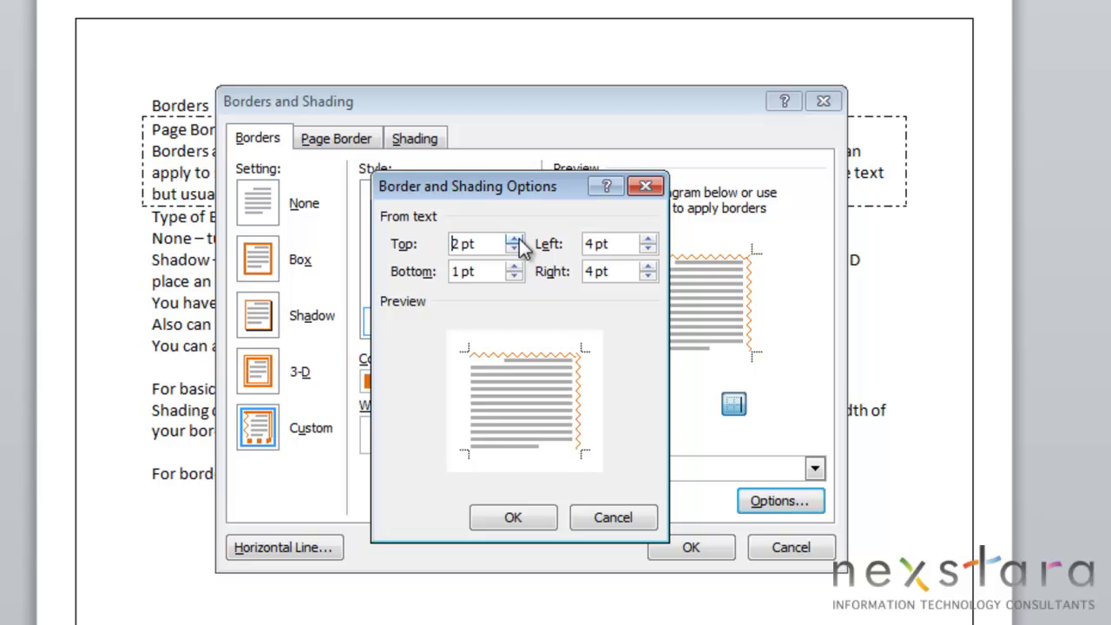
{"action": "left_click", "coordinate": [515, 239]}
{"action": "left_click", "coordinate": [515, 240]}
{"action": "left_click", "coordinate": [515, 268]}
{"action": "left_click", "coordinate": [514, 267]}
{"action": "left_click", "coordinate": [514, 268]}
{"action": "left_click", "coordinate": [514, 267]}
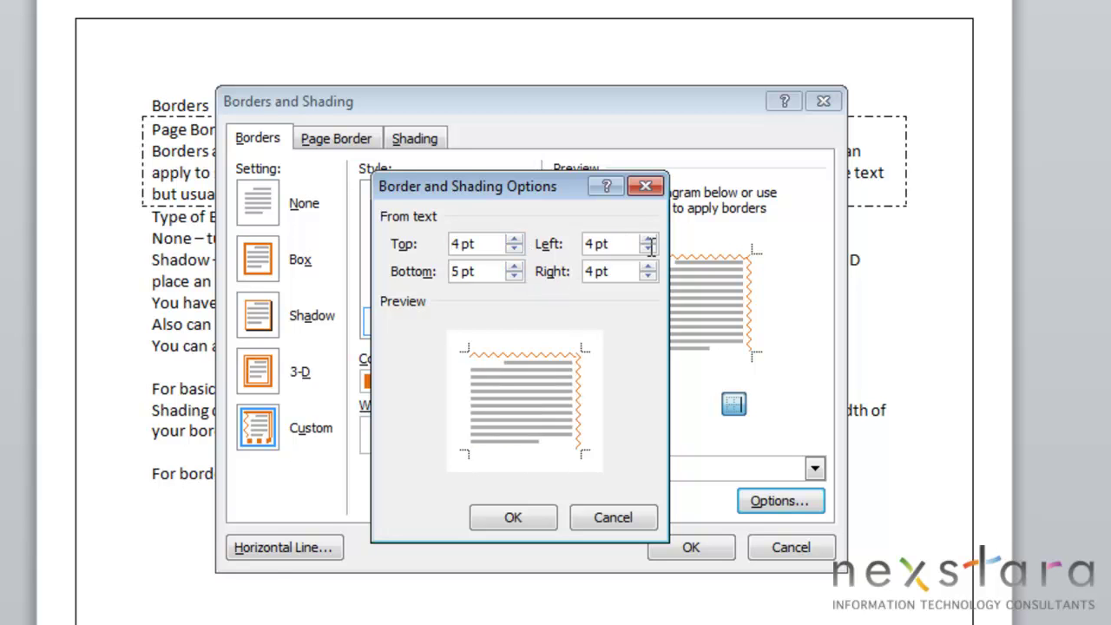
{"action": "left_click", "coordinate": [650, 239]}
{"action": "left_click", "coordinate": [647, 268]}
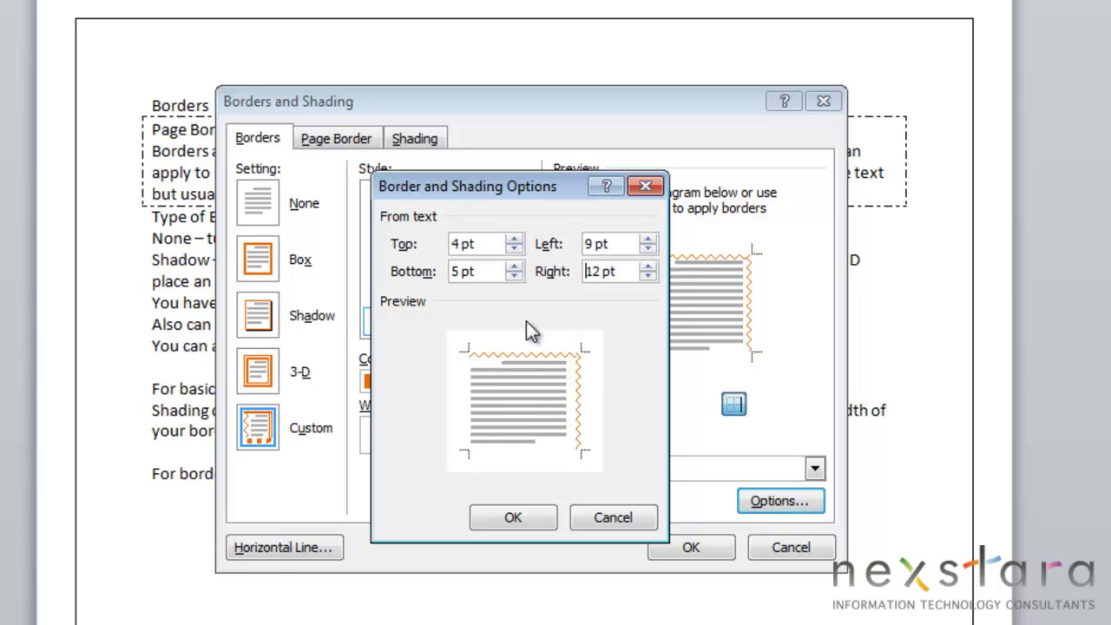
{"action": "left_click", "coordinate": [499, 524]}
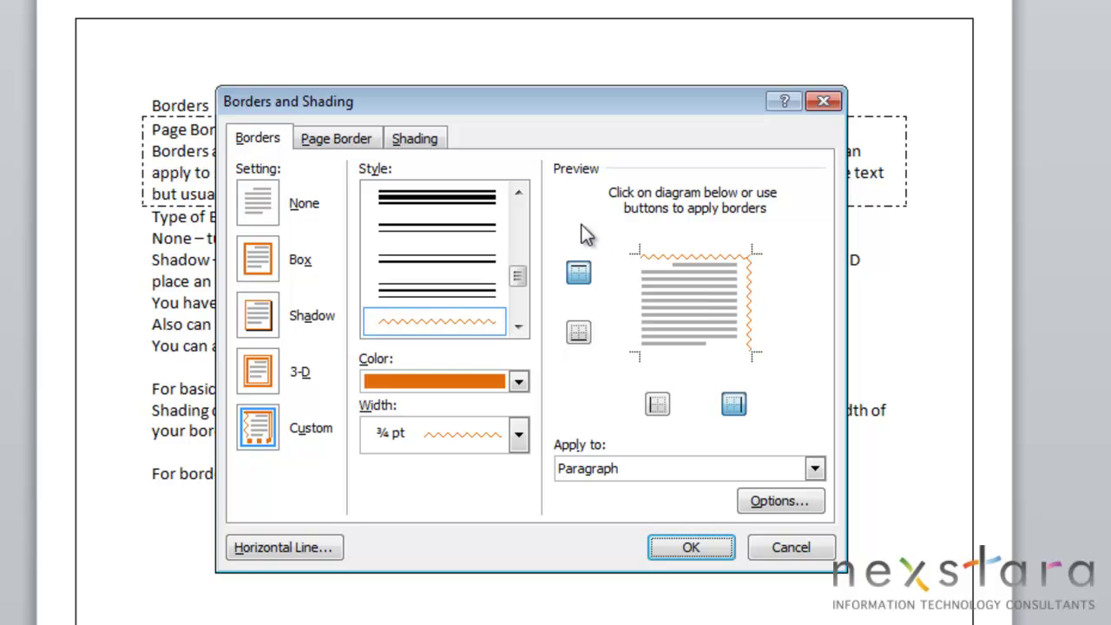
Confirm the wavy orange paragraph border with OK, then switch to the Page Layout tab
{"action": "left_click", "coordinate": [700, 546]}
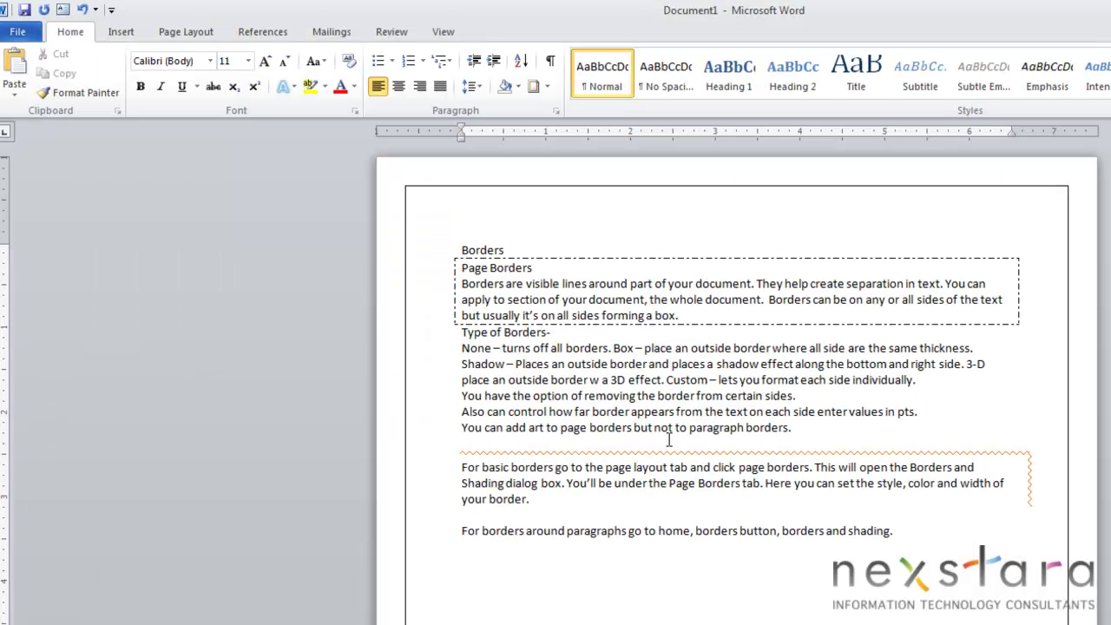
{"action": "left_click", "coordinate": [186, 33]}
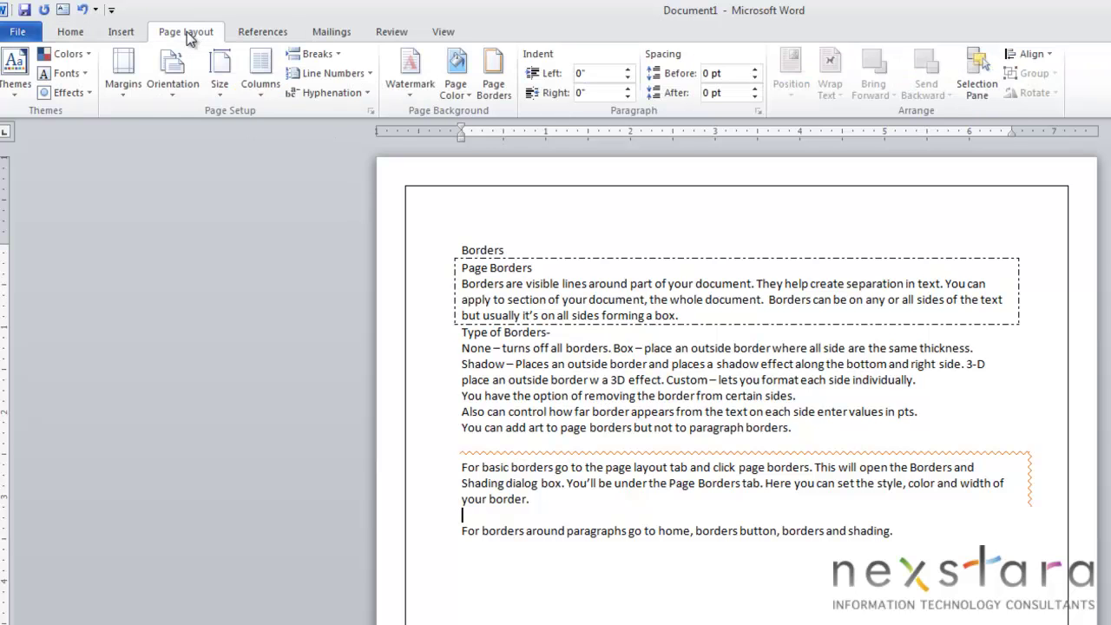
Open Page Borders, browse the Style list, and check the margin Options without changing them
{"action": "left_click", "coordinate": [506, 90]}
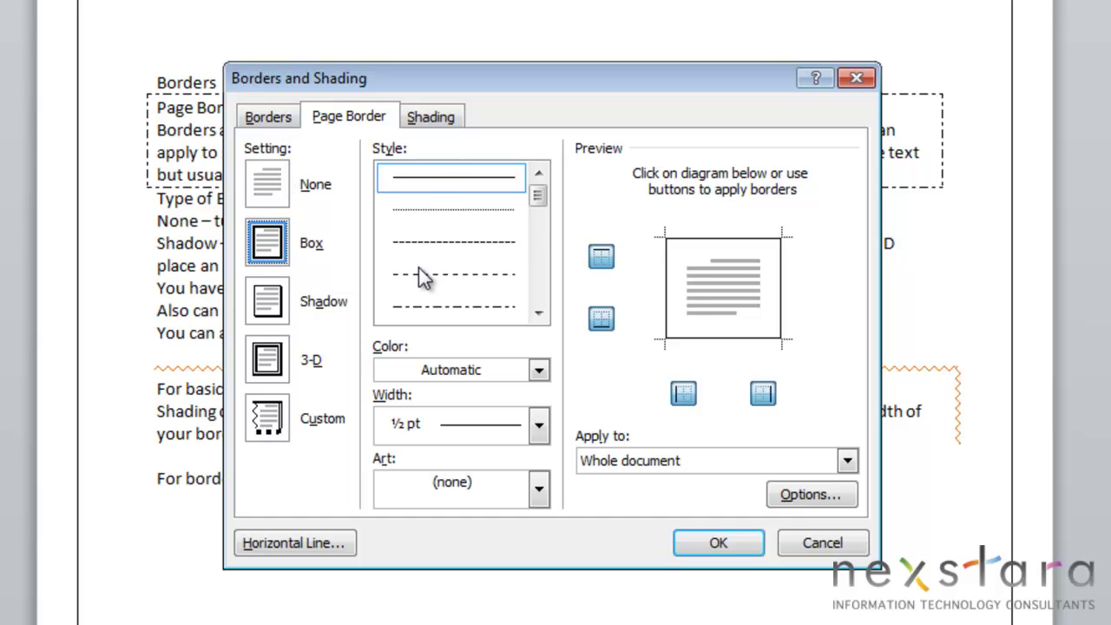
{"action": "scroll", "coordinate": [422, 276], "scroll_direction": "down", "scroll_amount": 2}
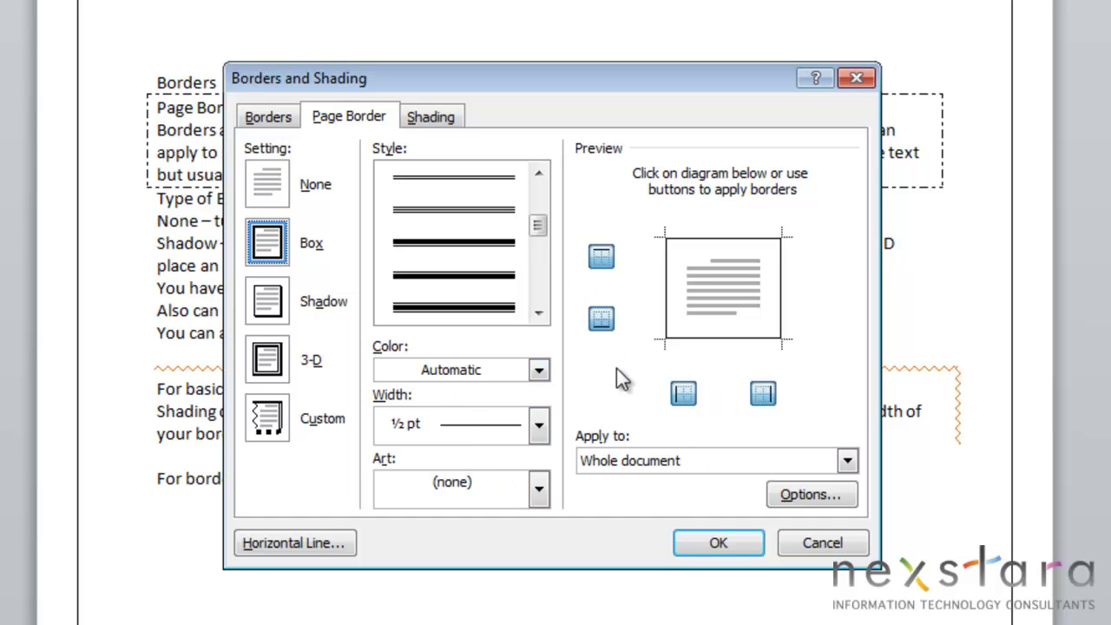
{"action": "left_click", "coordinate": [822, 494]}
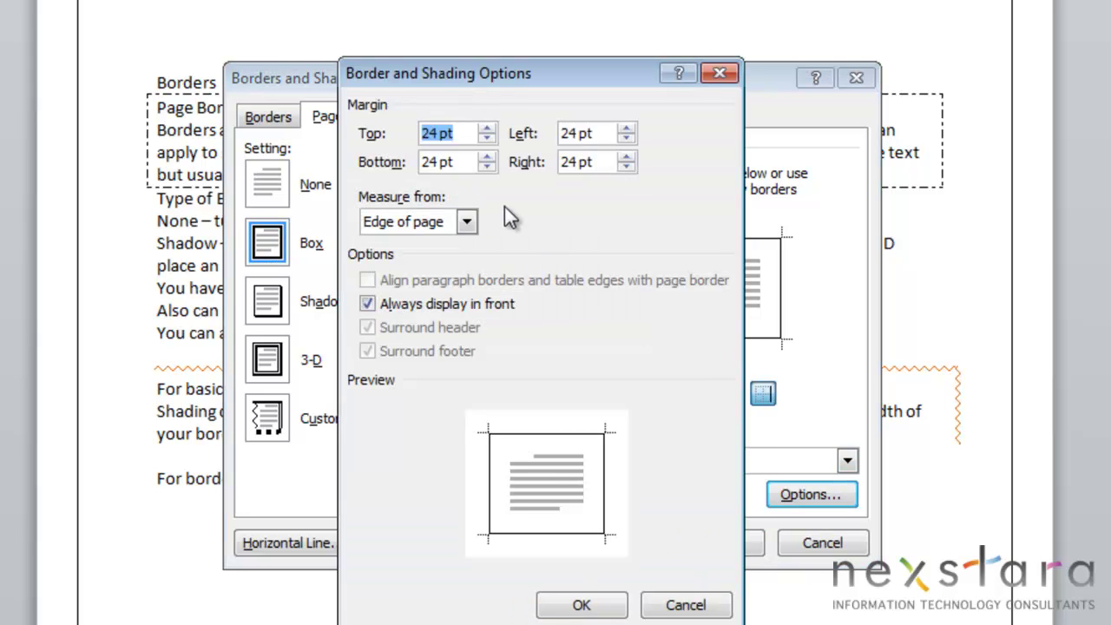
{"action": "key", "text": "Return"}
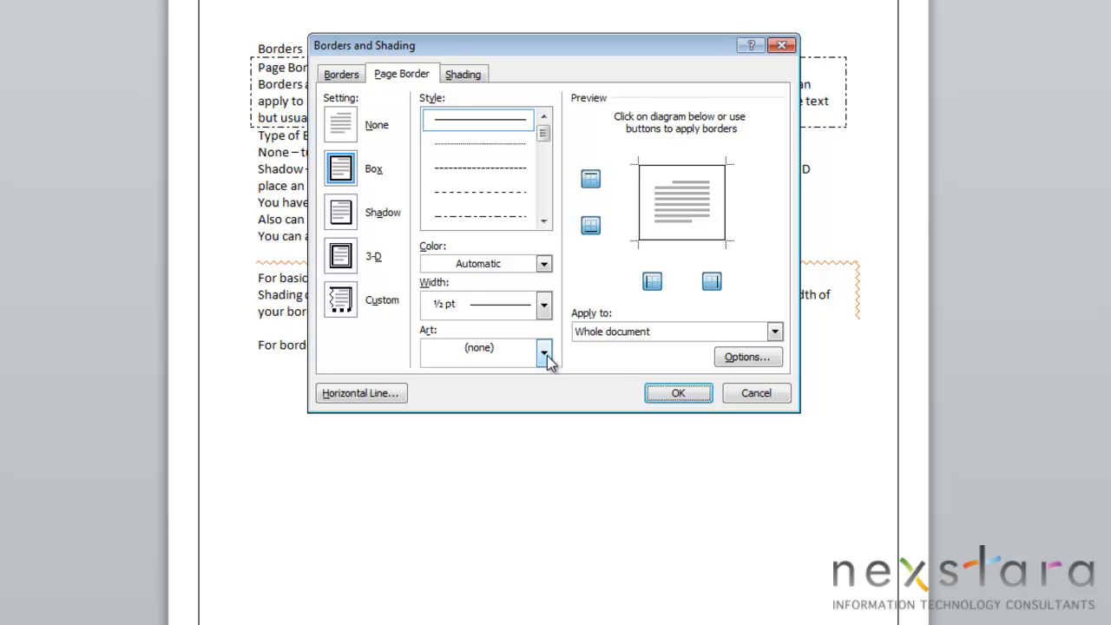
Pick the black swirl design from the Art list and apply it as the page border
{"action": "left_click", "coordinate": [544, 352]}
{"action": "scroll", "coordinate": [503, 469], "scroll_direction": "down", "scroll_amount": 1}
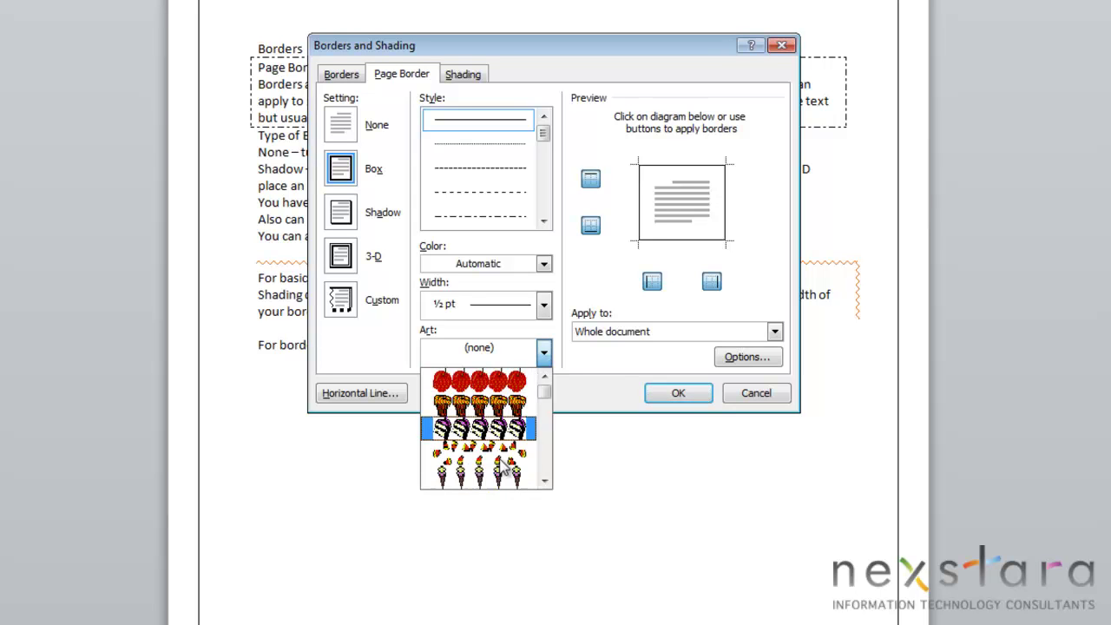
{"action": "scroll", "coordinate": [503, 468], "scroll_direction": "down", "scroll_amount": 3}
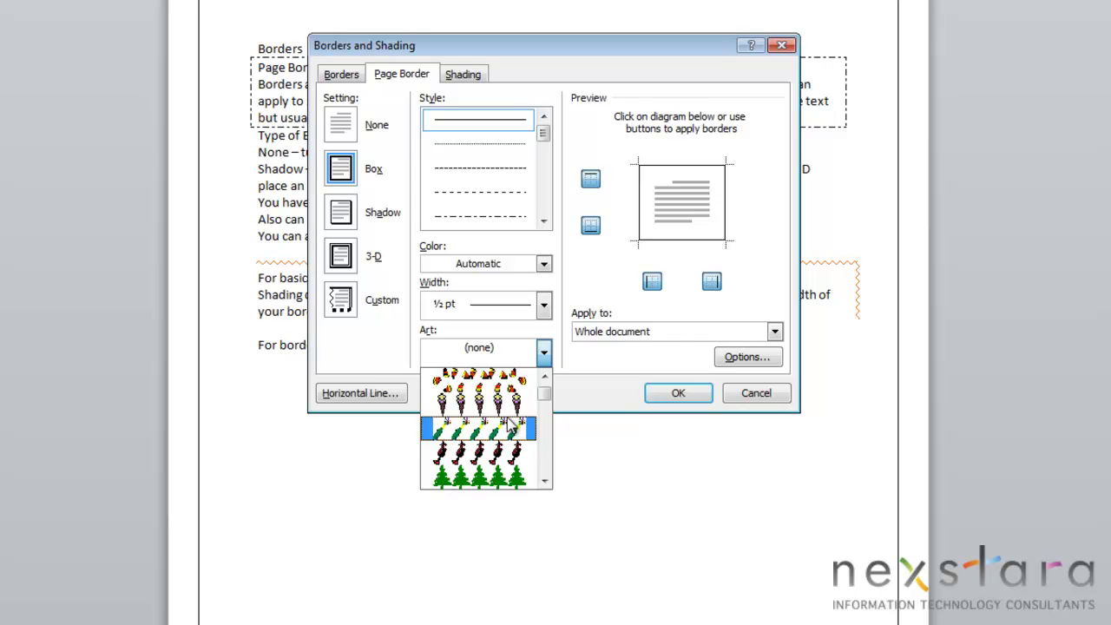
{"action": "scroll", "coordinate": [512, 425], "scroll_direction": "down", "scroll_amount": 4}
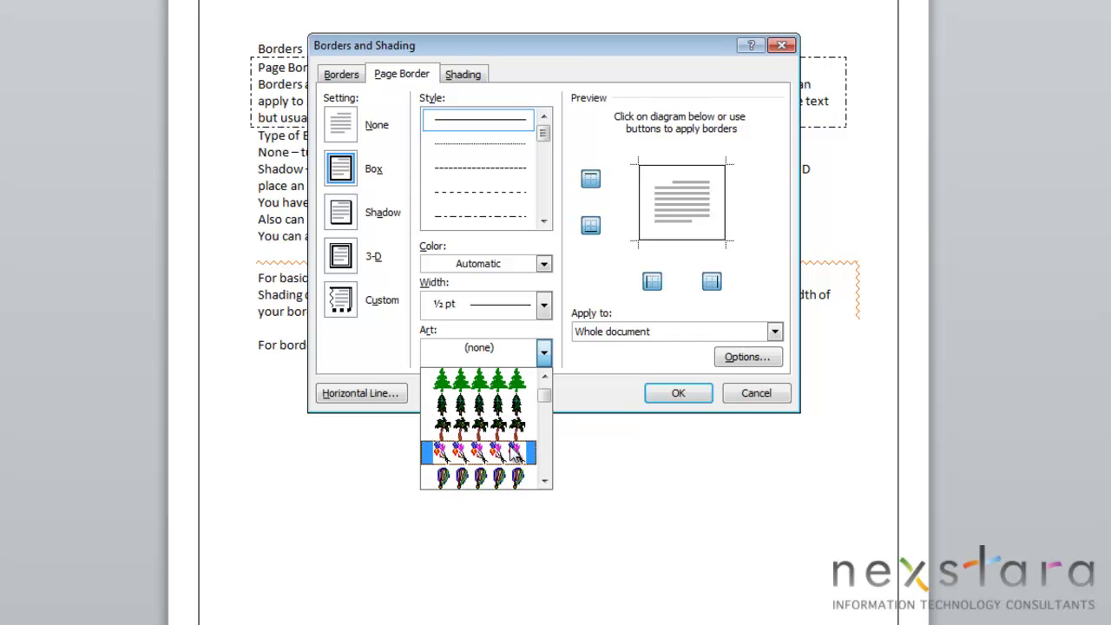
{"action": "scroll", "coordinate": [514, 449], "scroll_direction": "down", "scroll_amount": 5}
{"action": "left_click", "coordinate": [503, 432]}
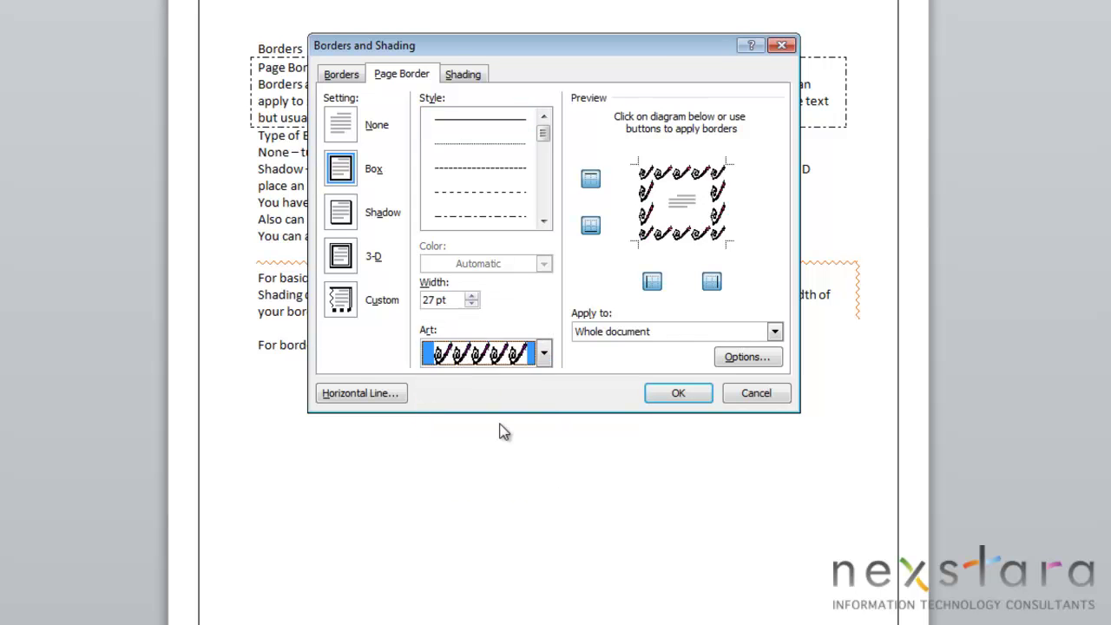
{"action": "left_click", "coordinate": [677, 393]}
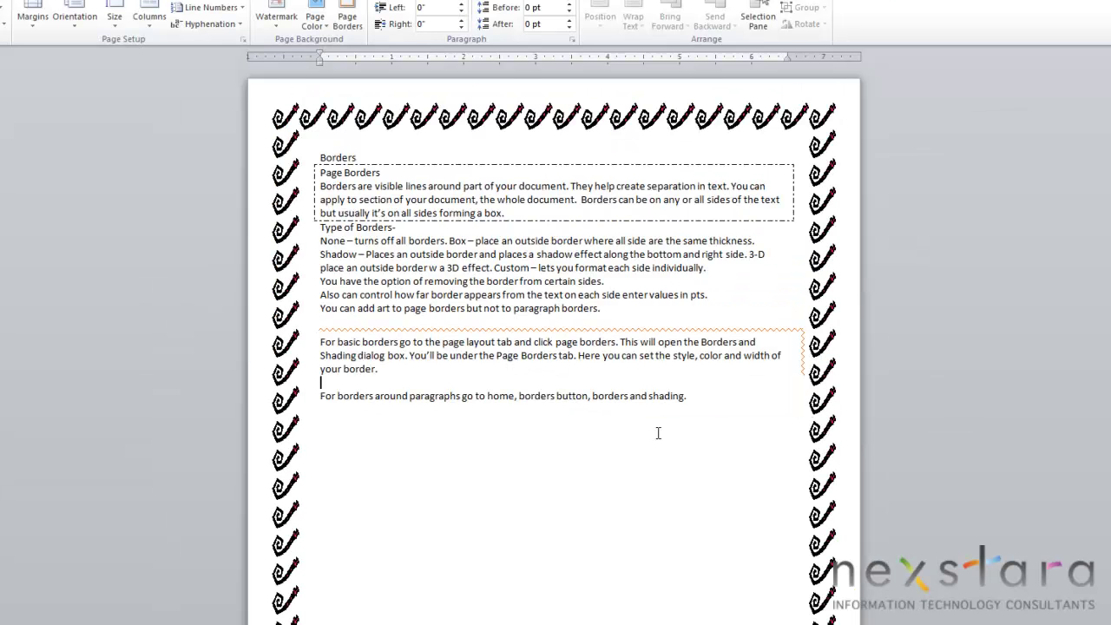